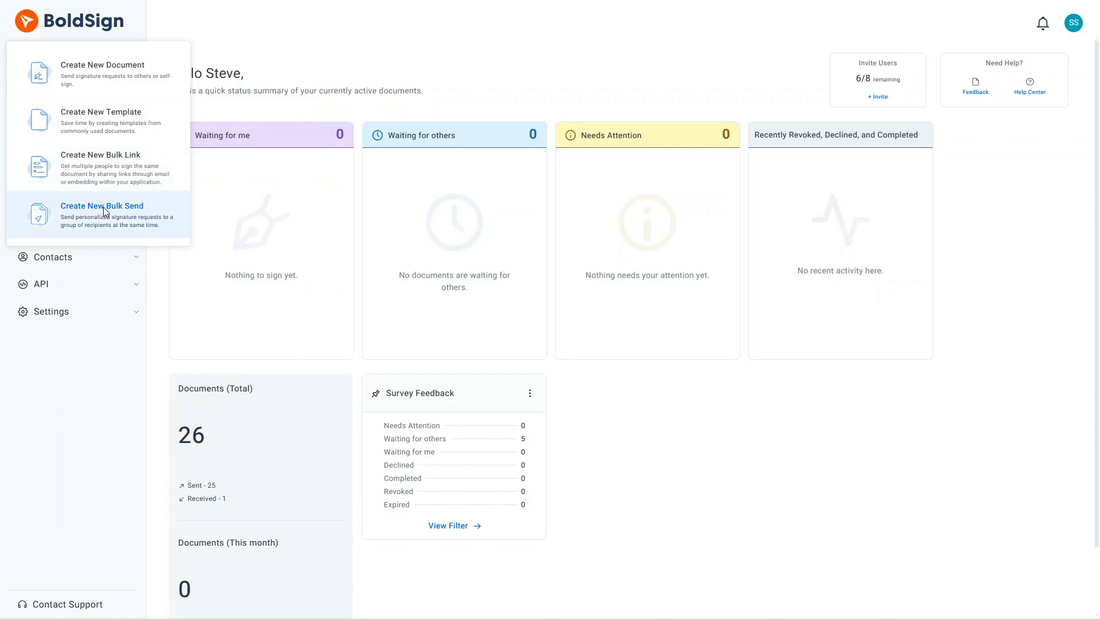
- Create a new bulk send from the Client Onboarding Agreement template
click(106, 212)
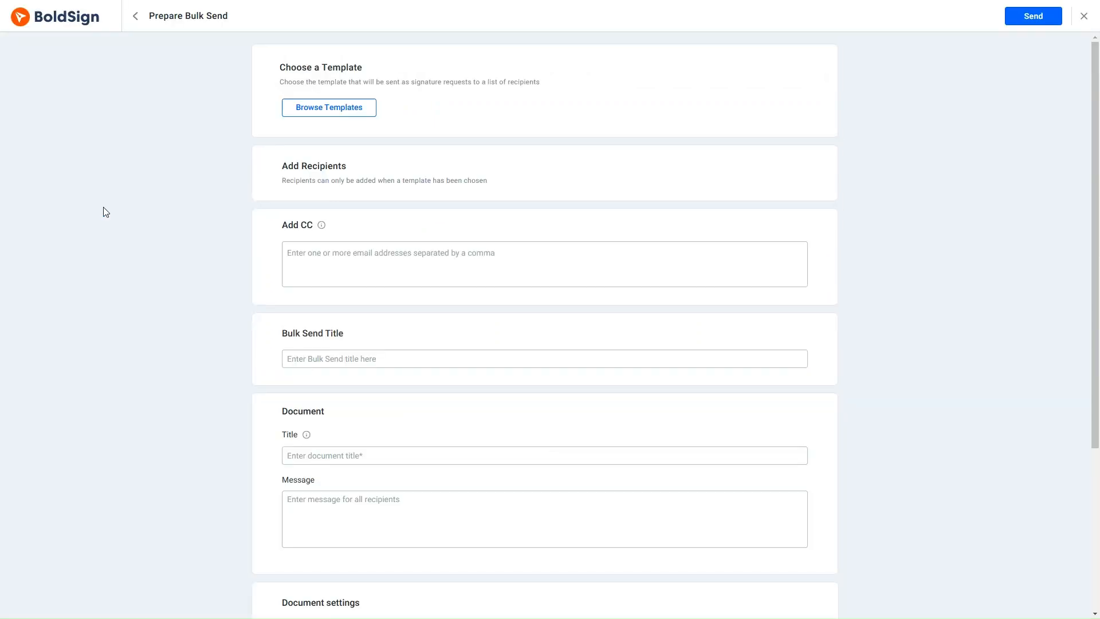
click(317, 114)
click(316, 112)
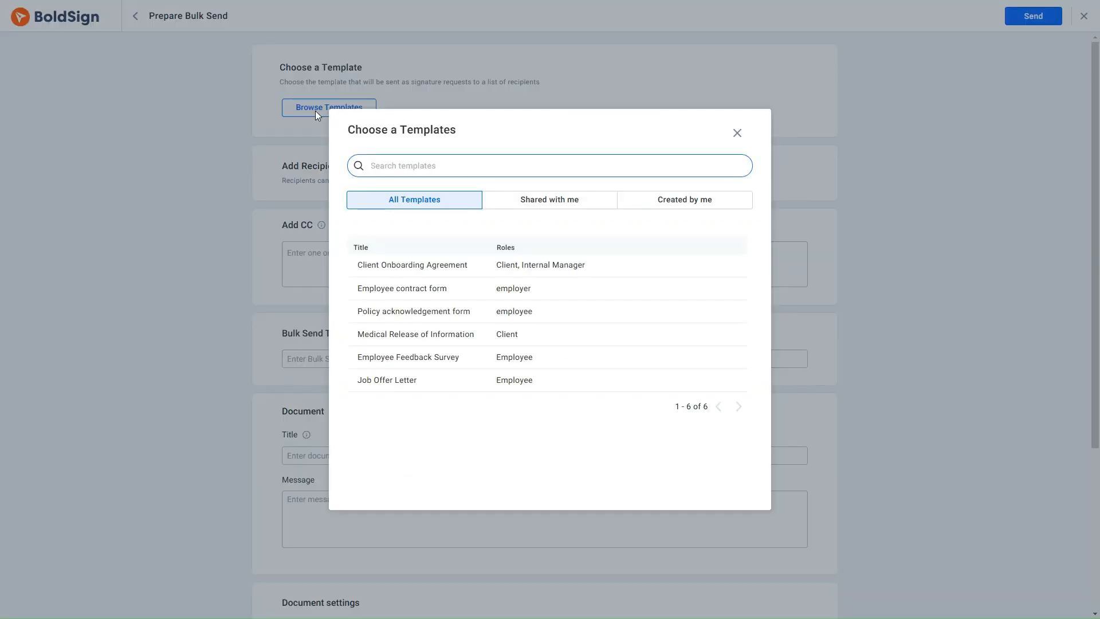
mouse_move(390, 265)
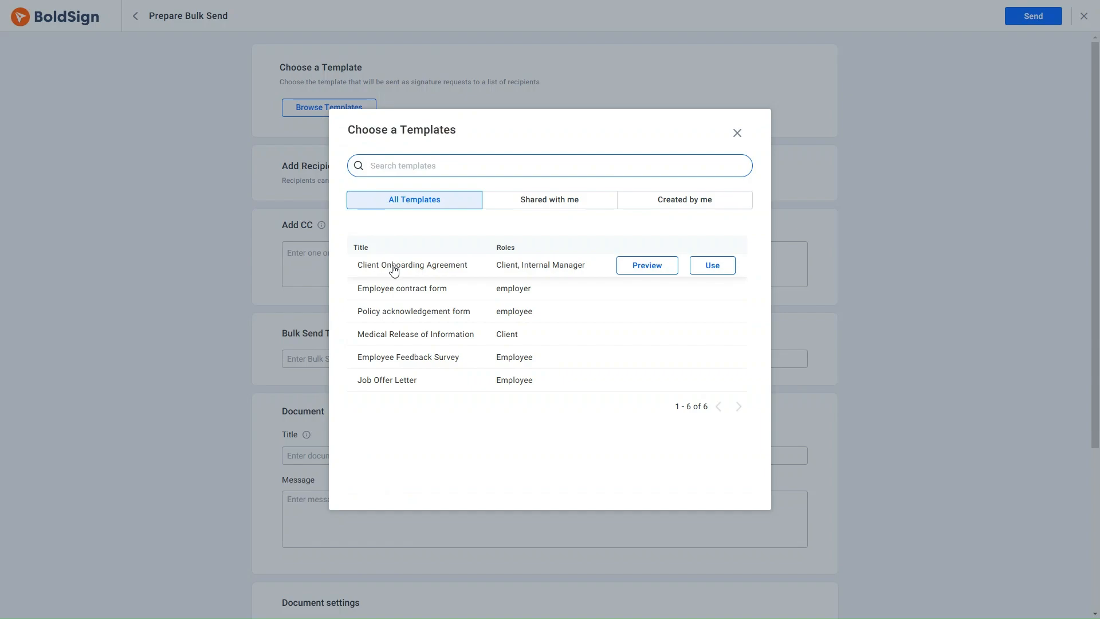
click(713, 267)
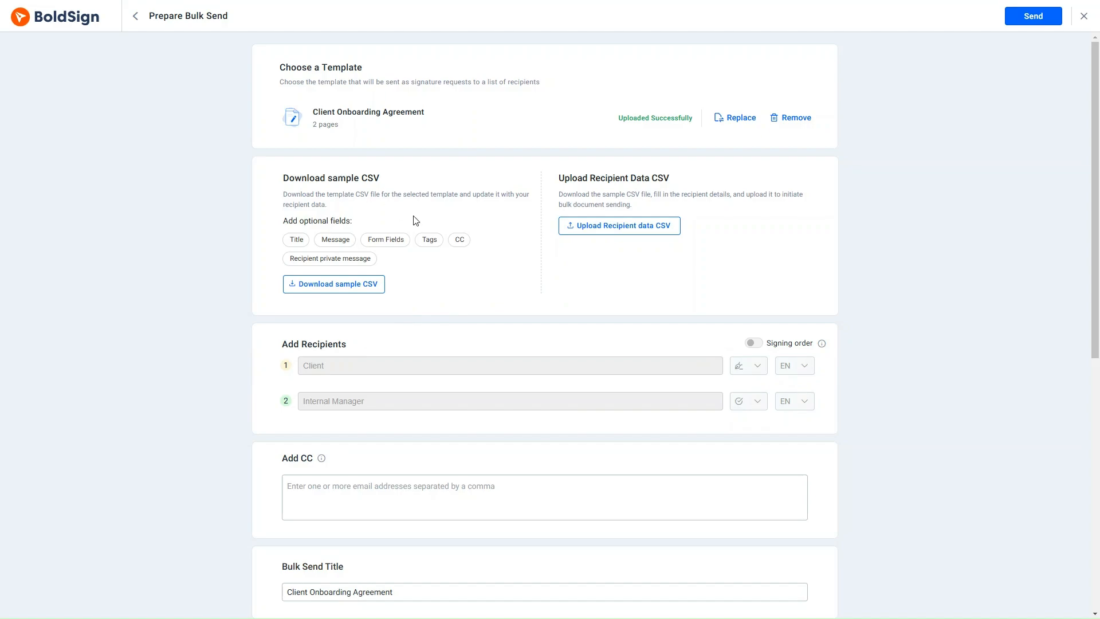
- Download the sample CSV with a Tags column, then import Client Onboarding Agreement.csv for 4 documents
click(429, 240)
click(352, 287)
click(613, 230)
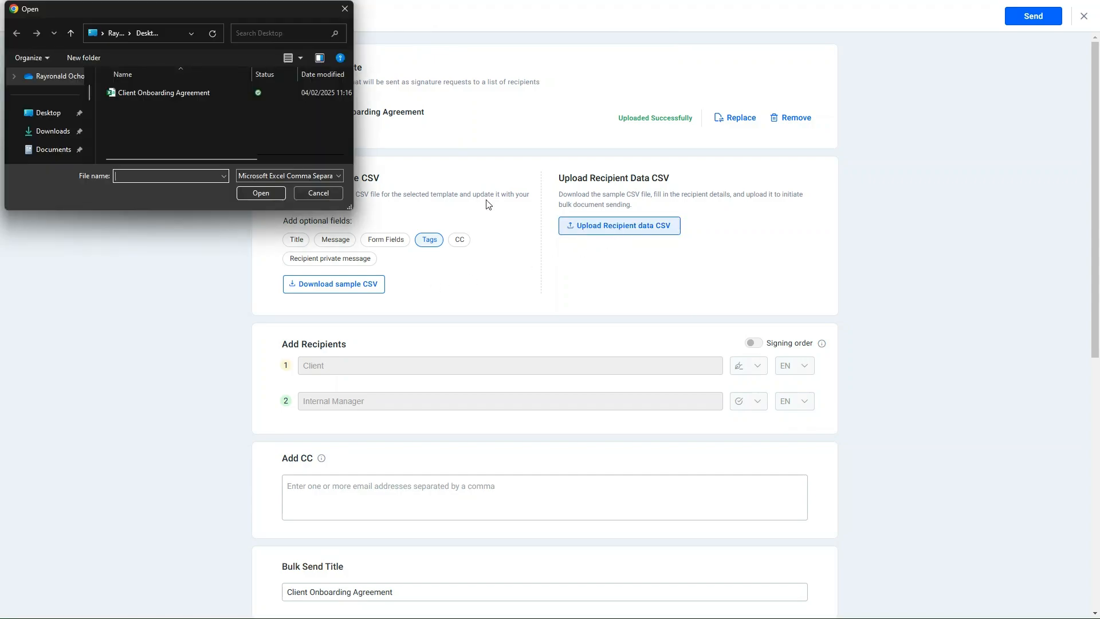
click(205, 93)
click(263, 191)
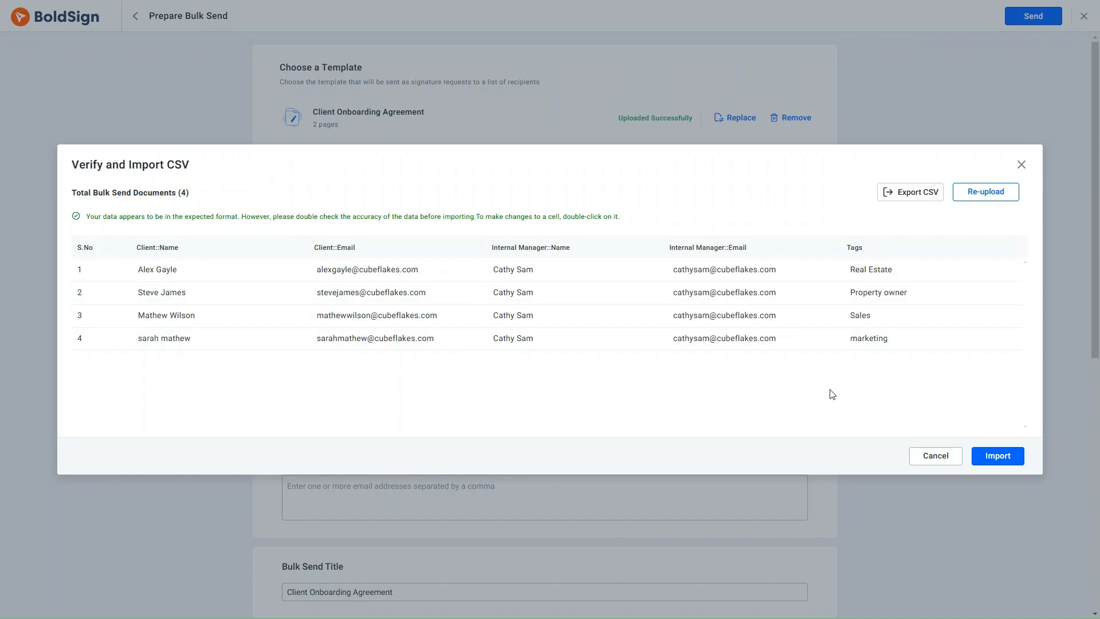
click(997, 456)
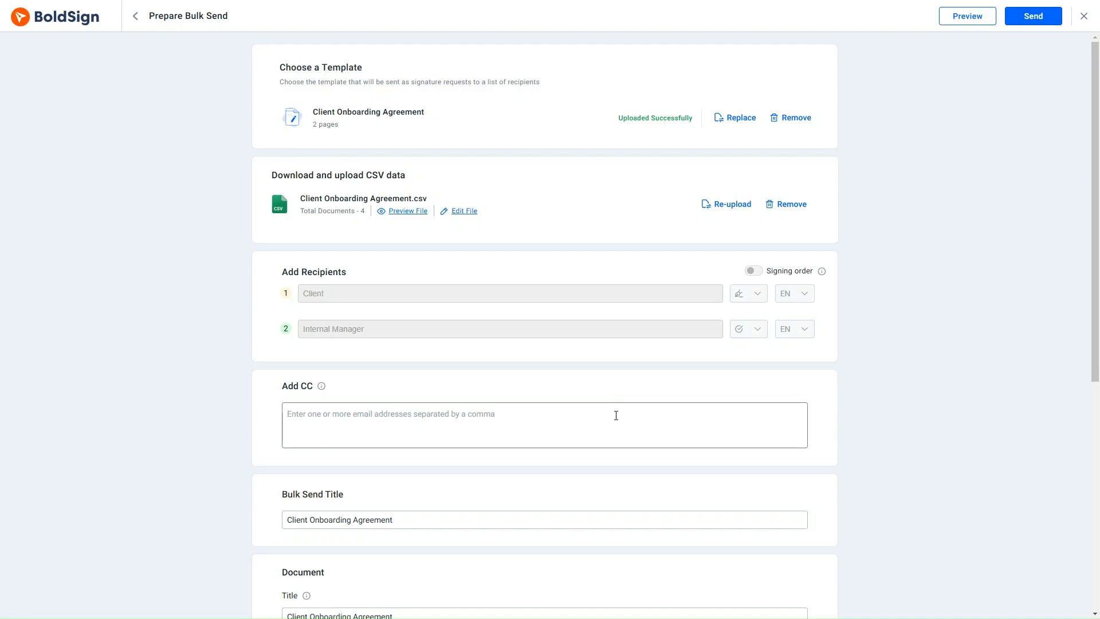
- Add the 'onboarding' tag in Document settings and preview the documents
scroll(616, 415, down, 4)
scroll(617, 419, down, 3)
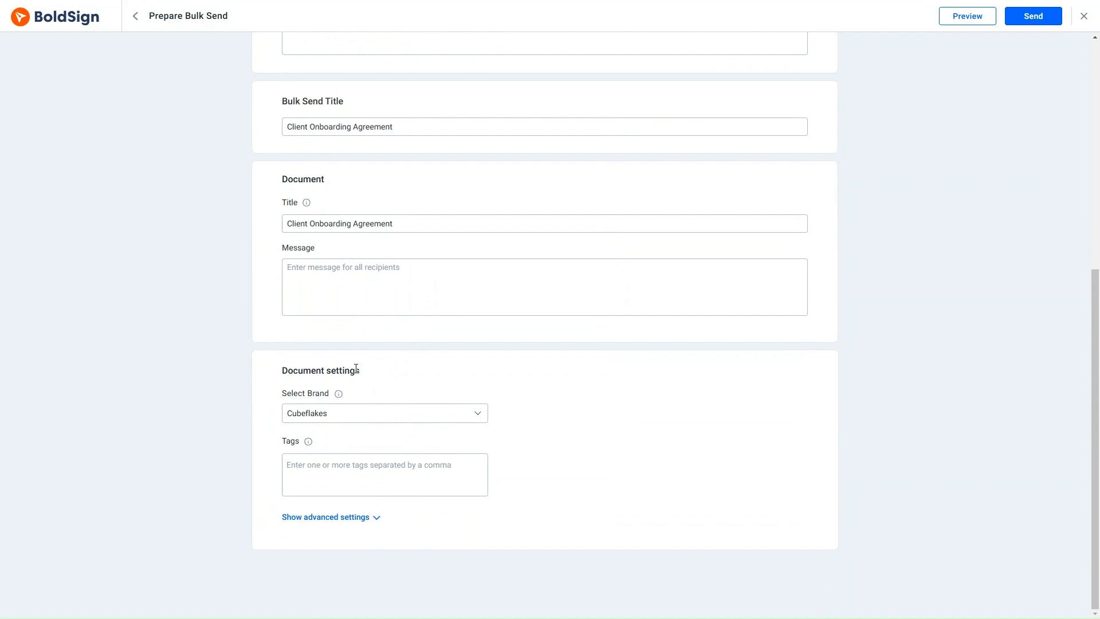
click(292, 457)
text(Onboarding)
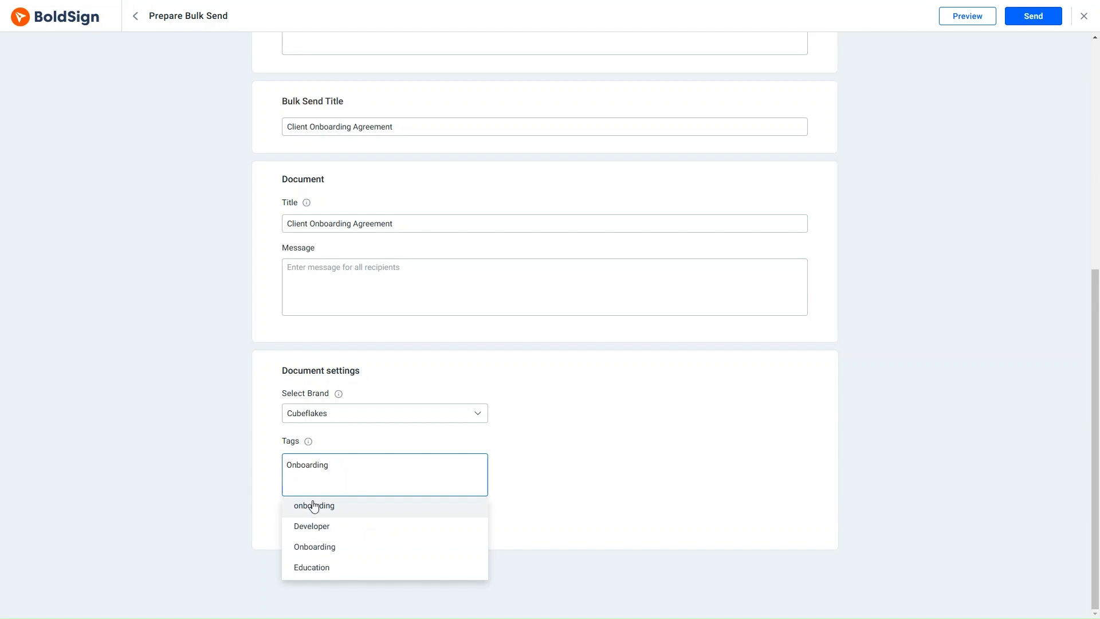
click(313, 504)
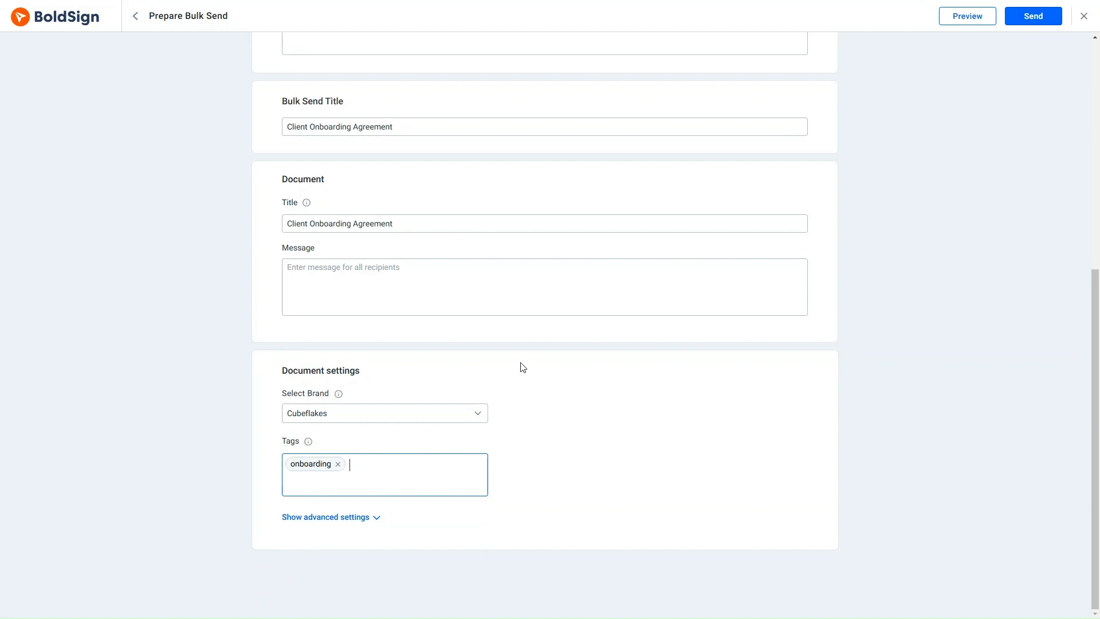
click(949, 23)
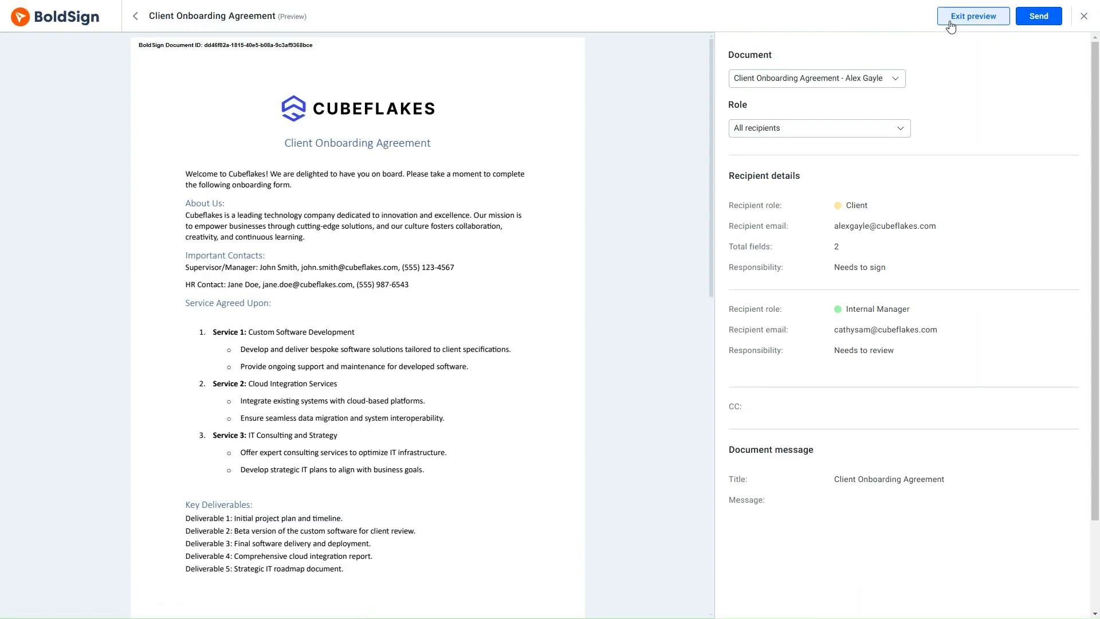
- Exit the preview and send the Client Onboarding Agreement bulk send
scroll(476, 275, down, 5)
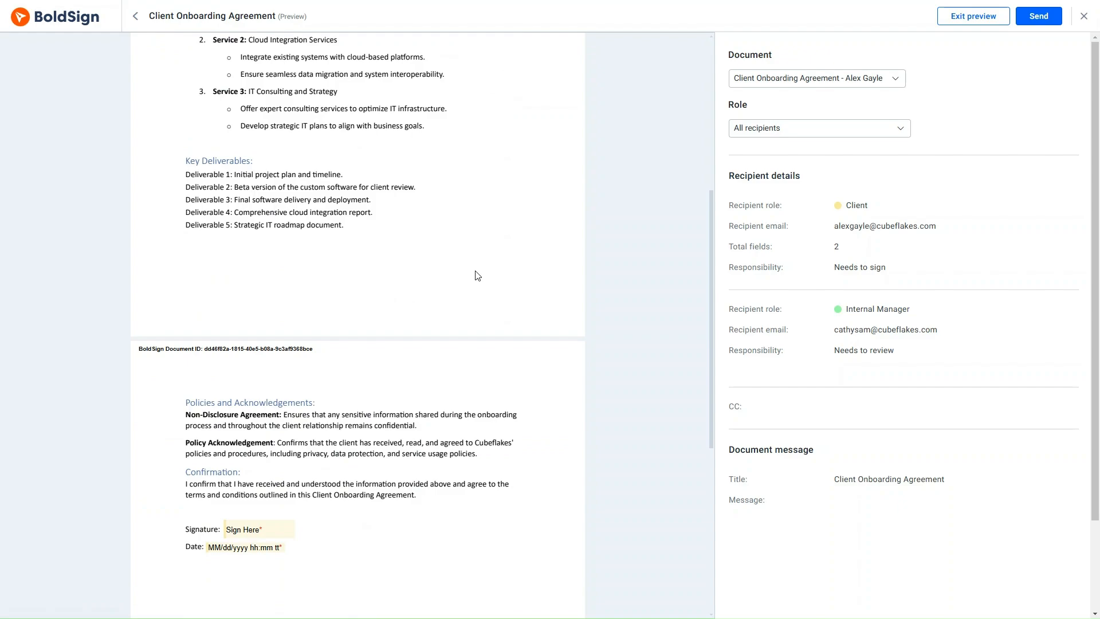
click(970, 21)
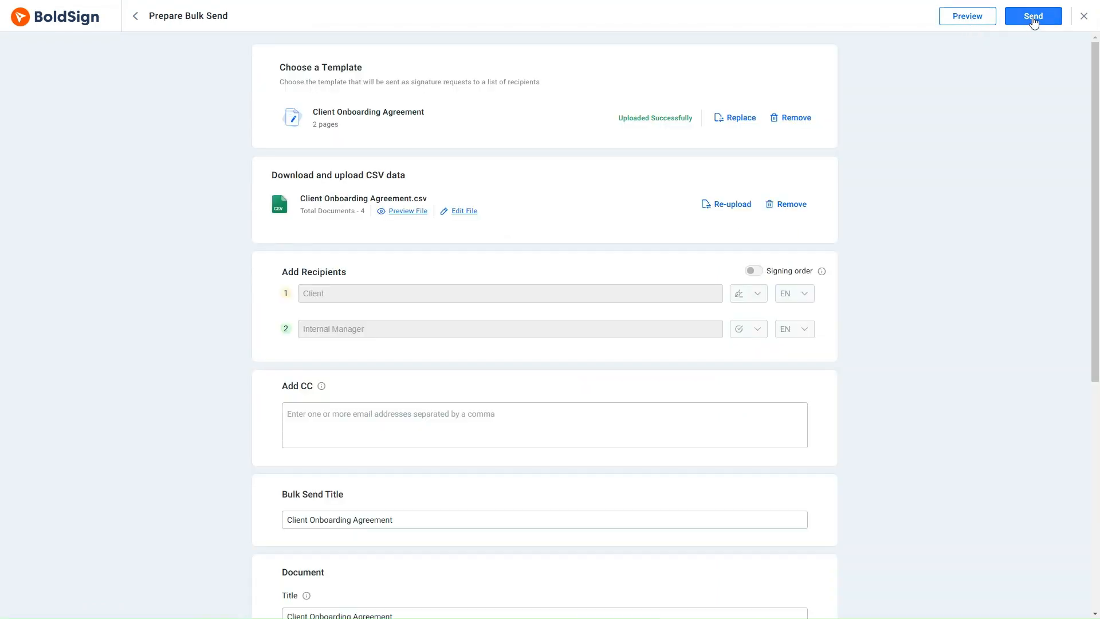
click(1033, 19)
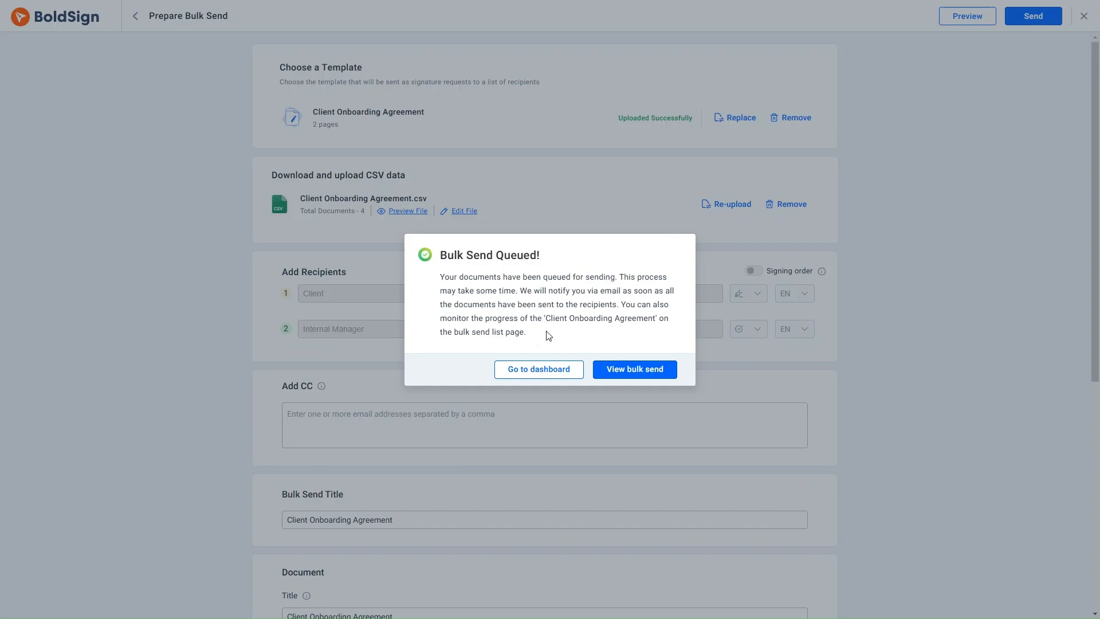
- Open the Client Onboarding Agreement entry under My Bulk Send to list its four documents
click(626, 371)
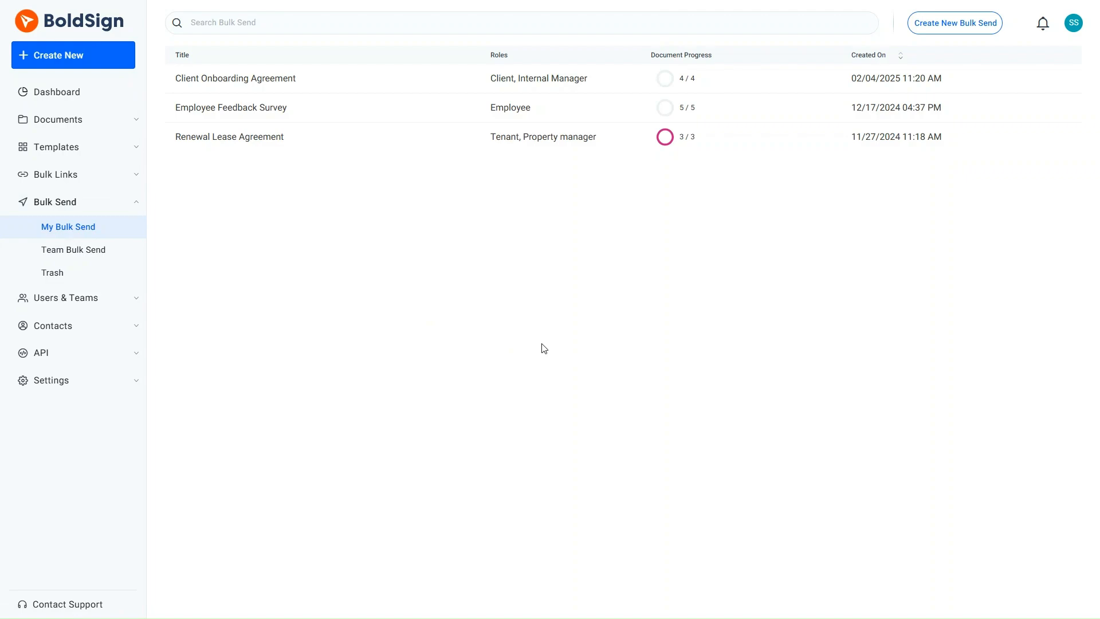
click(384, 81)
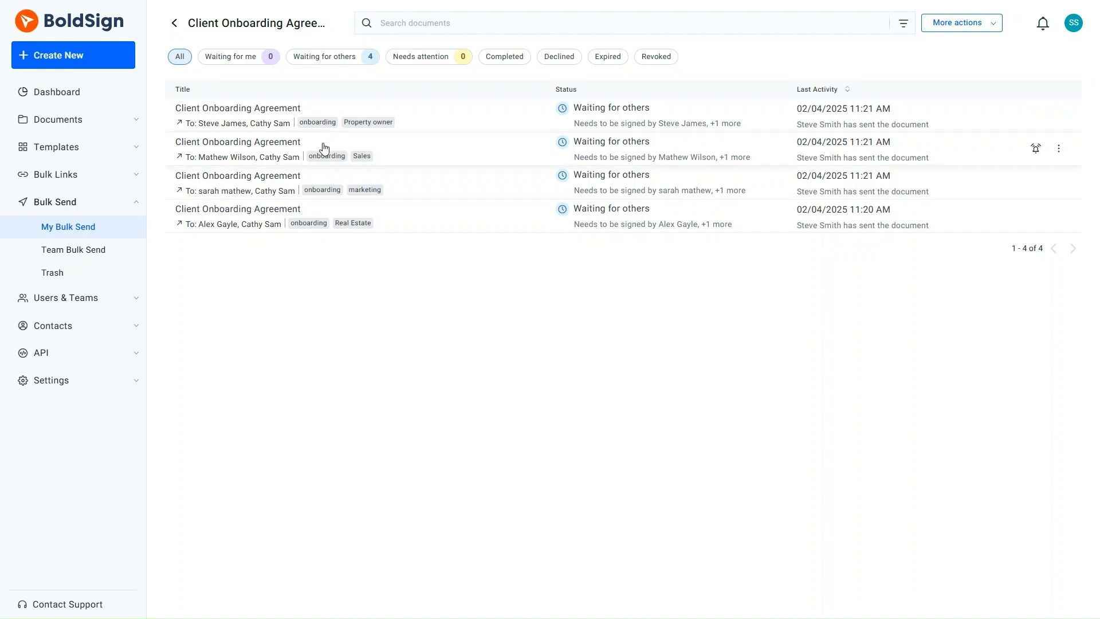
click(309, 224)
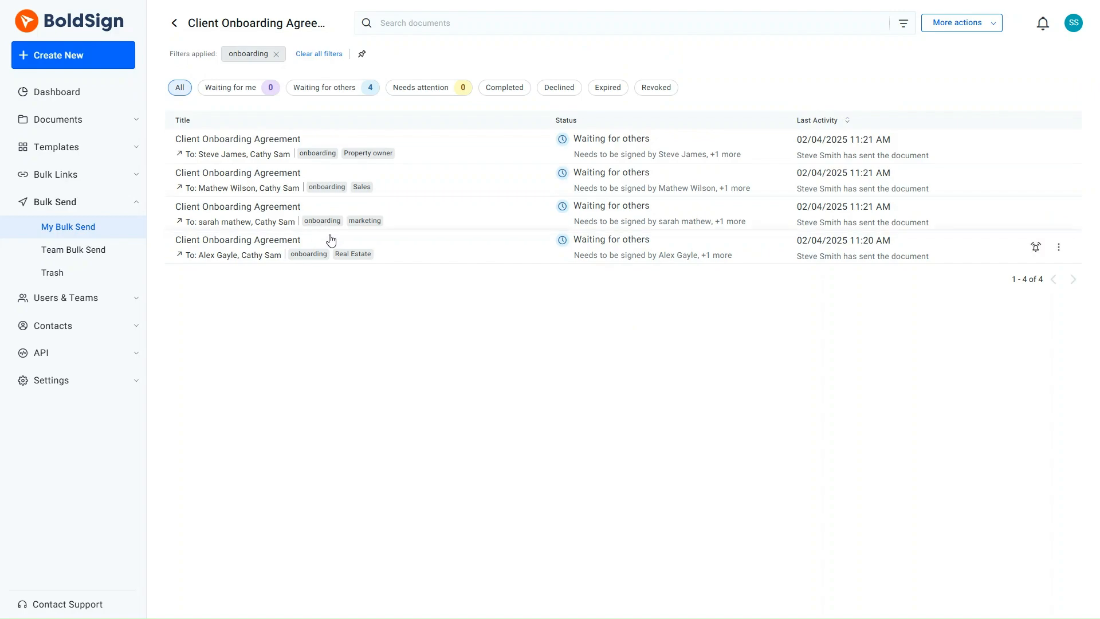
click(350, 256)
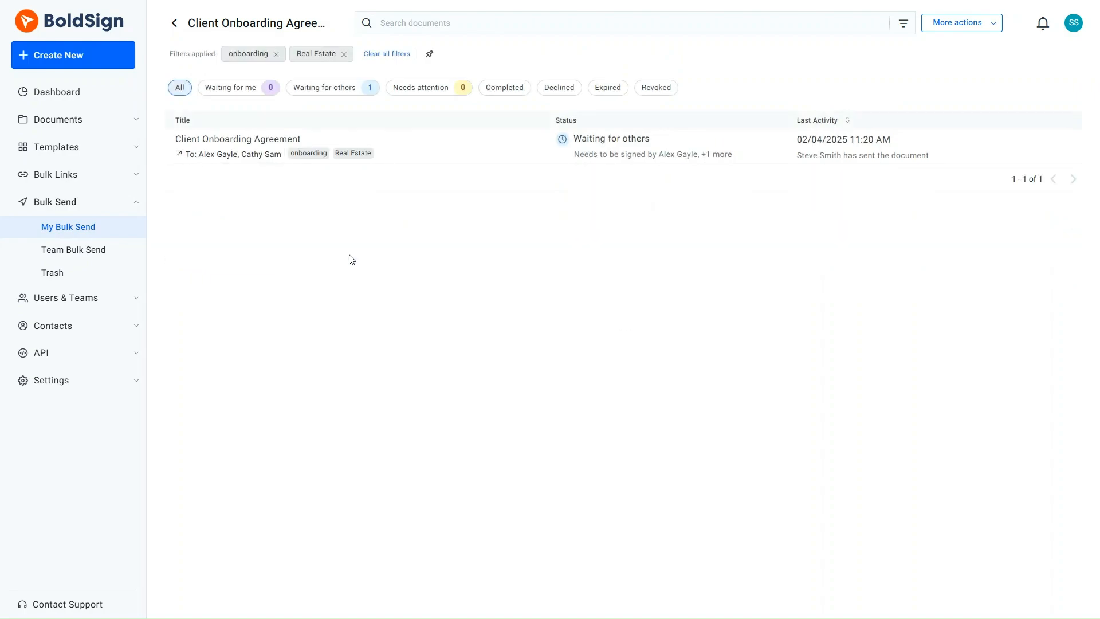
click(386, 53)
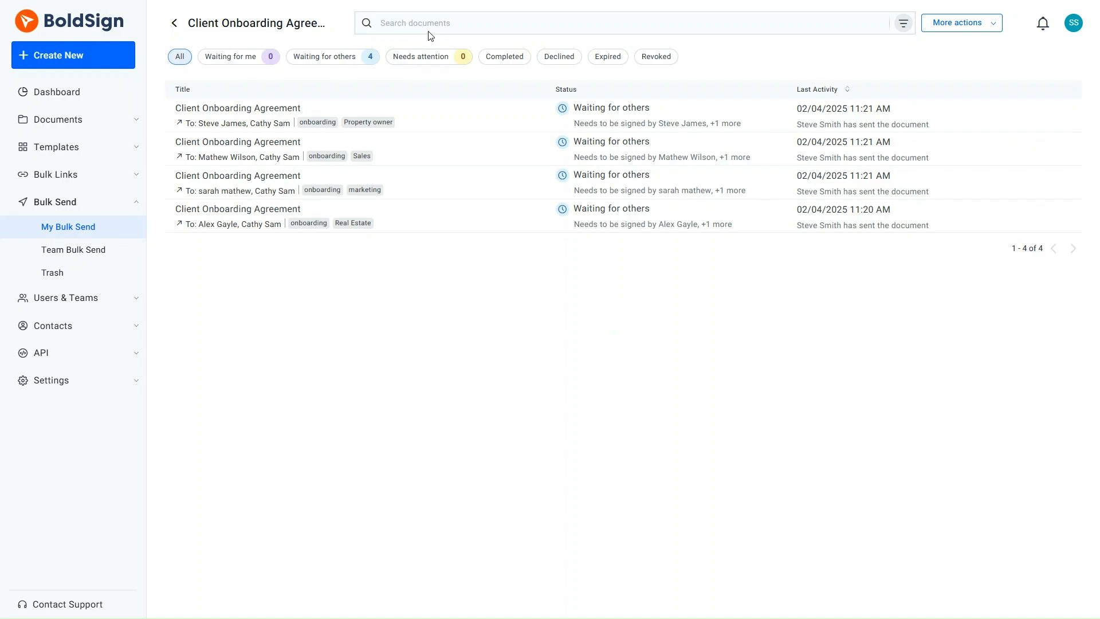
- Filter the documents by the Real Estate and Property owner tags
click(903, 29)
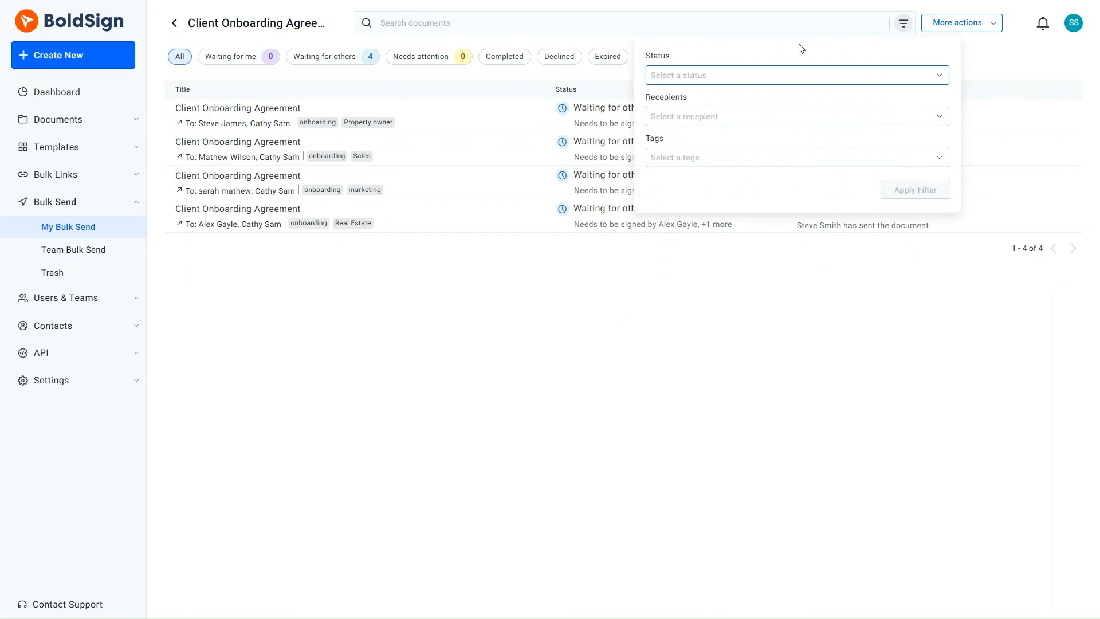
click(667, 158)
text(Real)
click(684, 205)
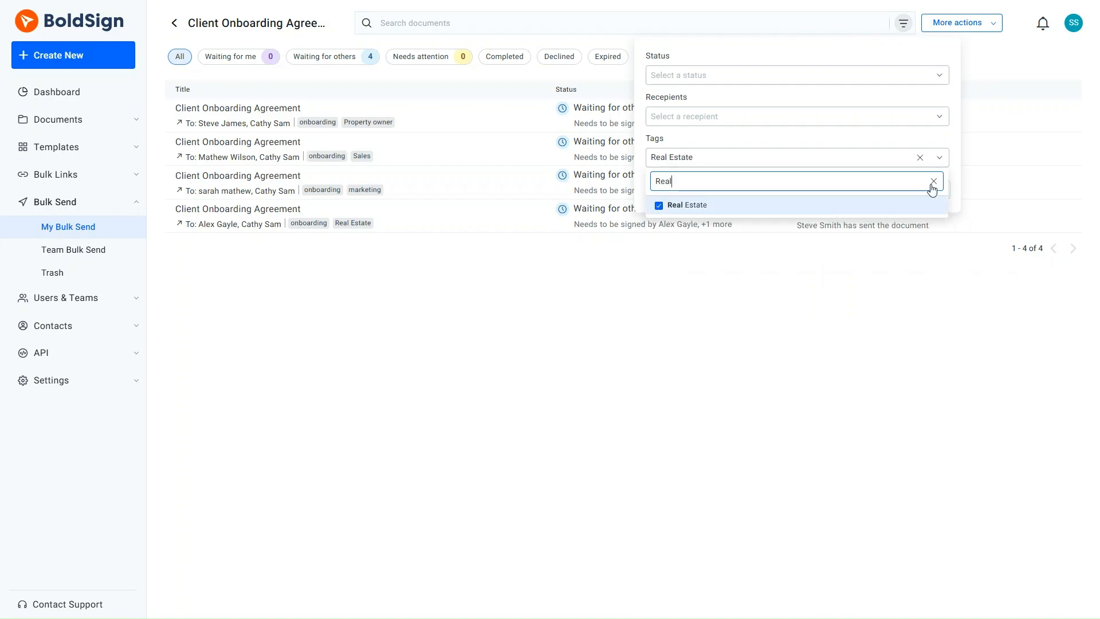
click(934, 181)
text(Property)
click(664, 204)
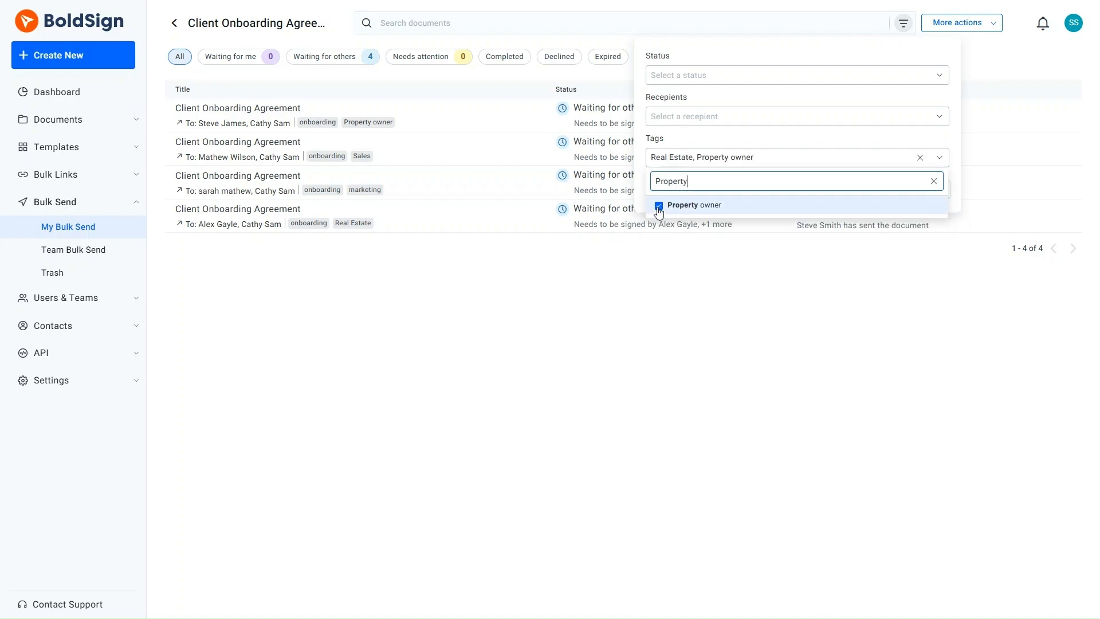
click(933, 181)
click(956, 180)
click(913, 191)
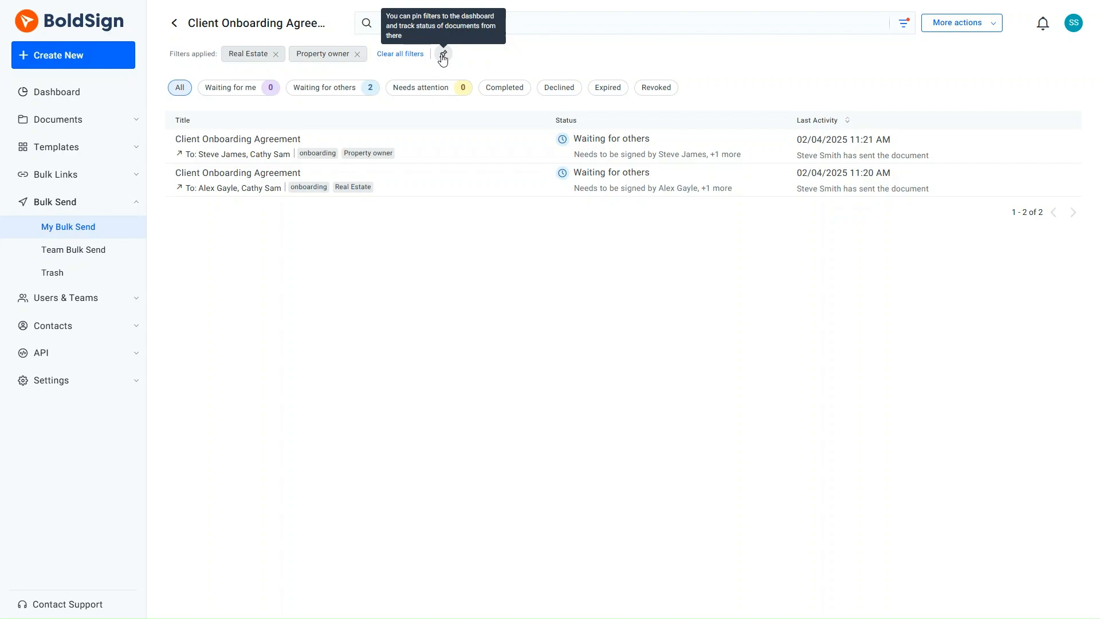
- Clear all filters and add a 'Digital' tag to the marketing-tagged document
click(405, 56)
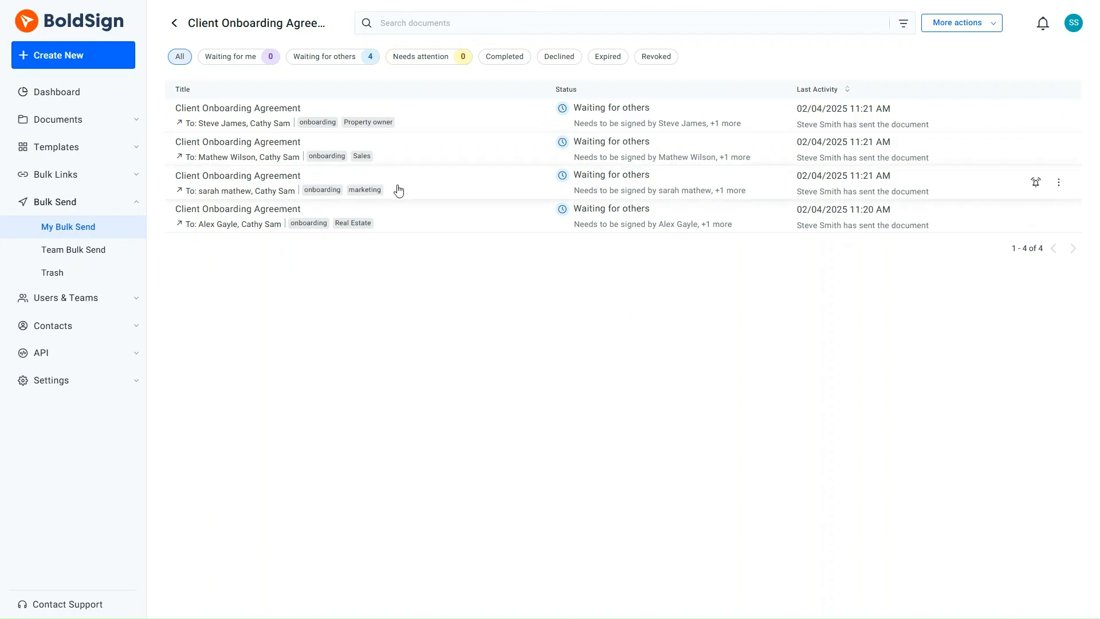
click(1058, 183)
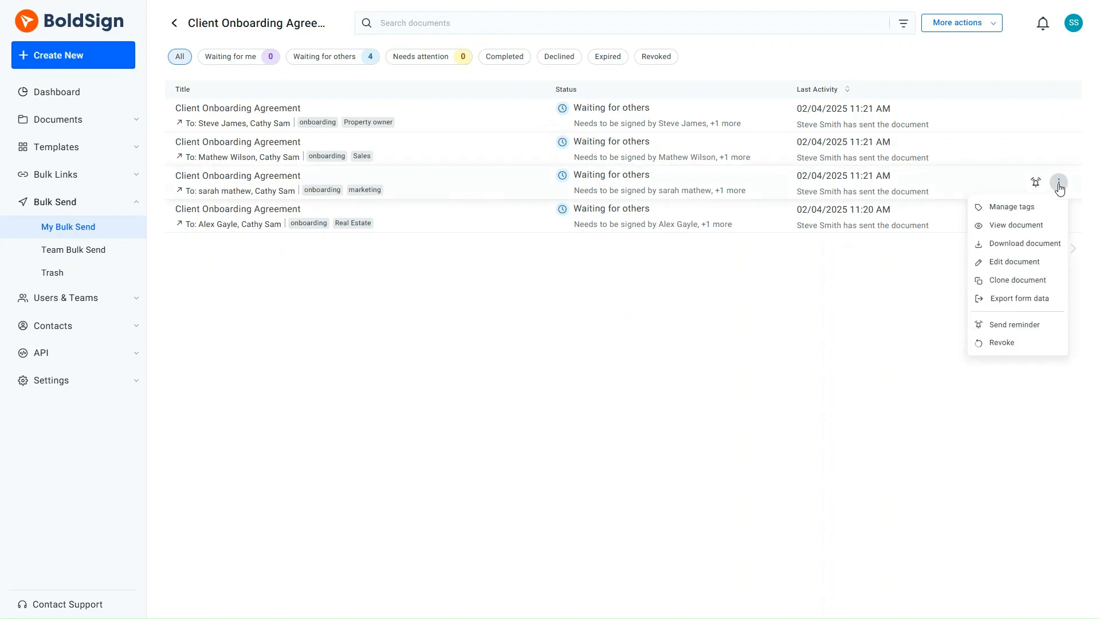
click(1021, 209)
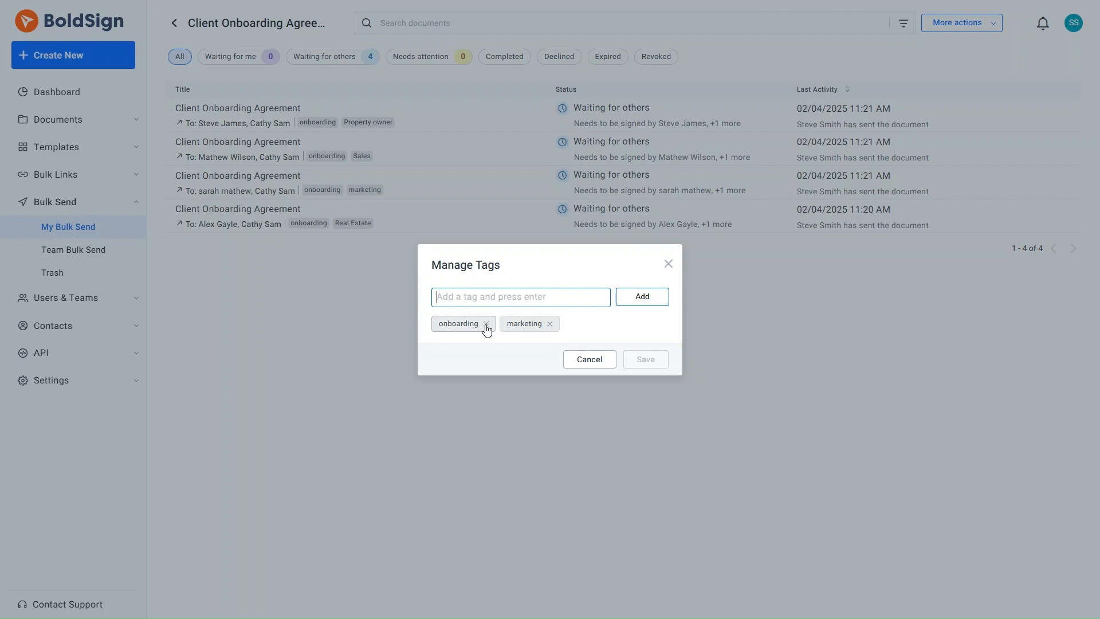
text(Digital)
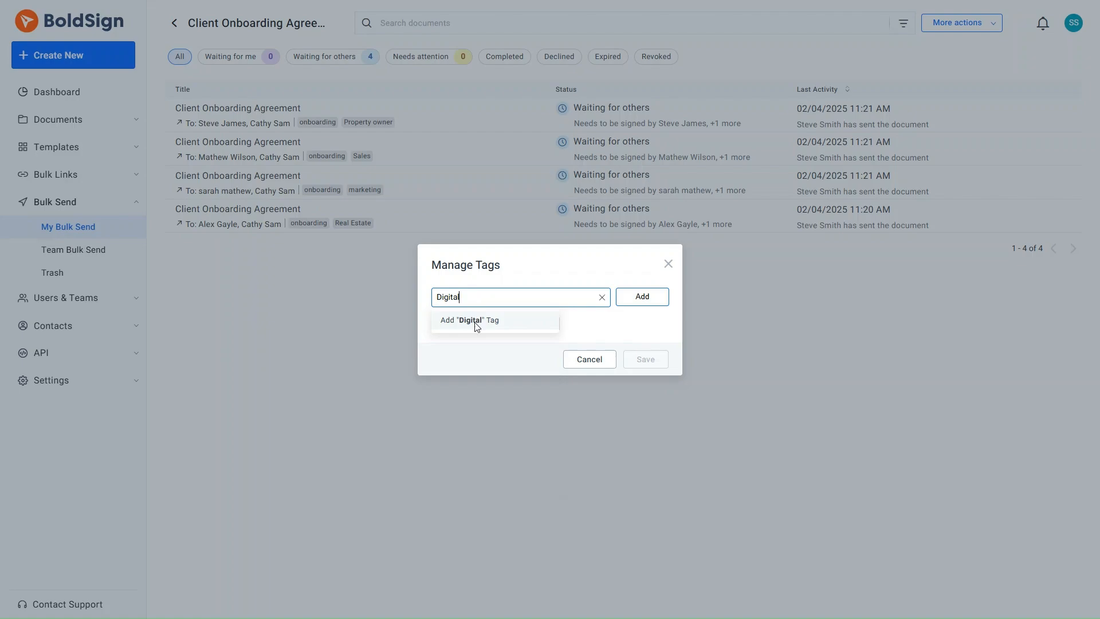
click(476, 321)
click(642, 297)
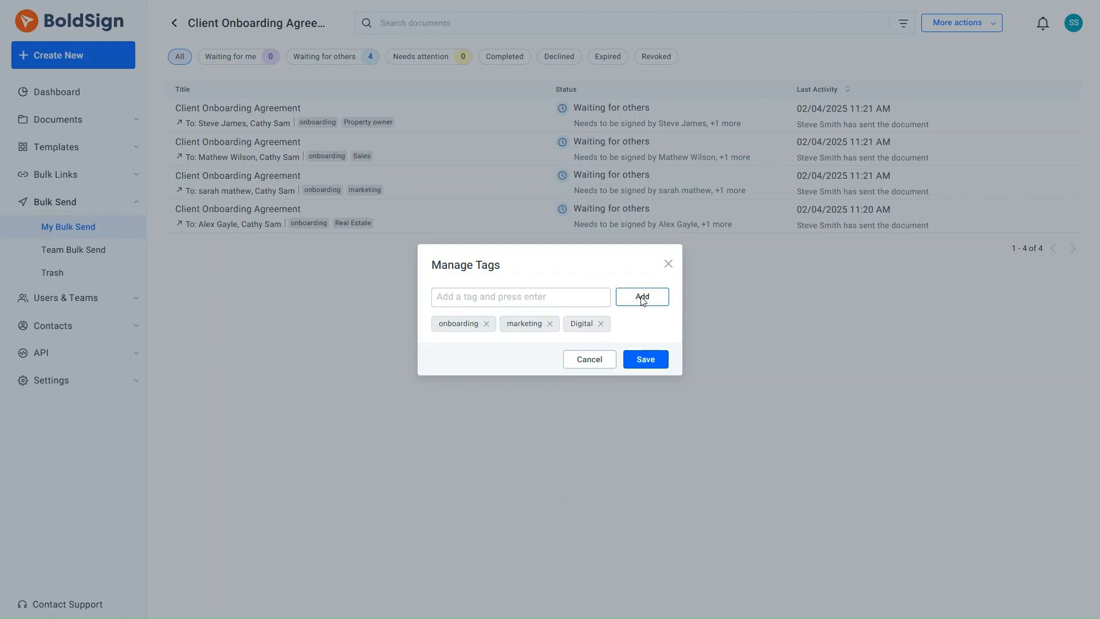
click(646, 361)
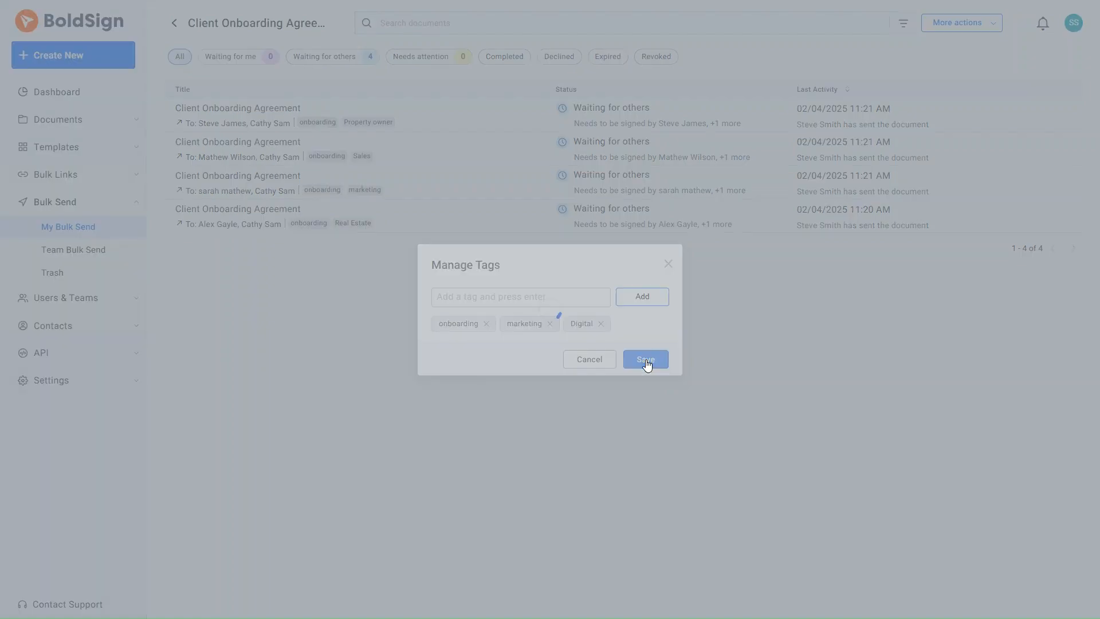